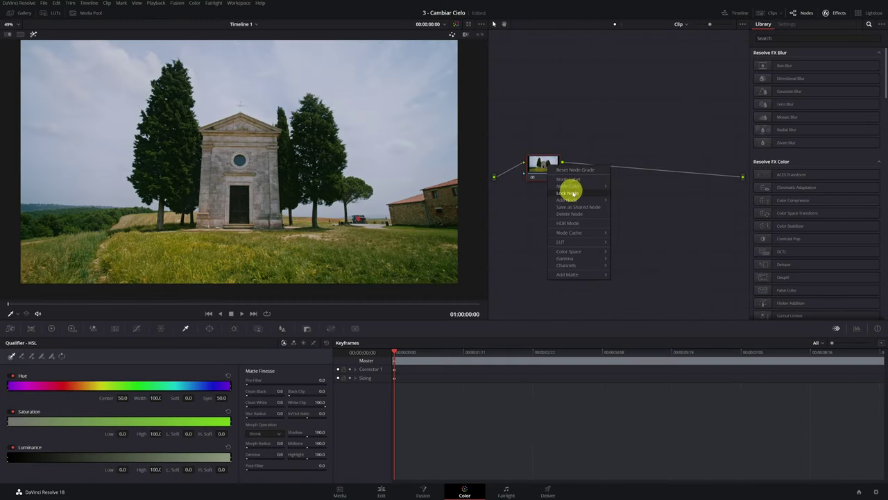
Add serial node 02 after node 01, then a layered node 03 joined through a Layer Mixer.
left_click(624, 201)
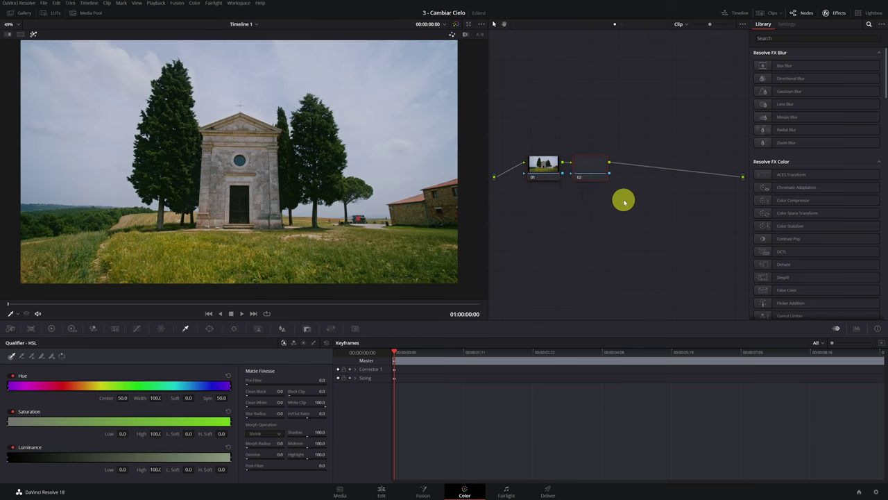
right_click(597, 169)
mouse_move(625, 202)
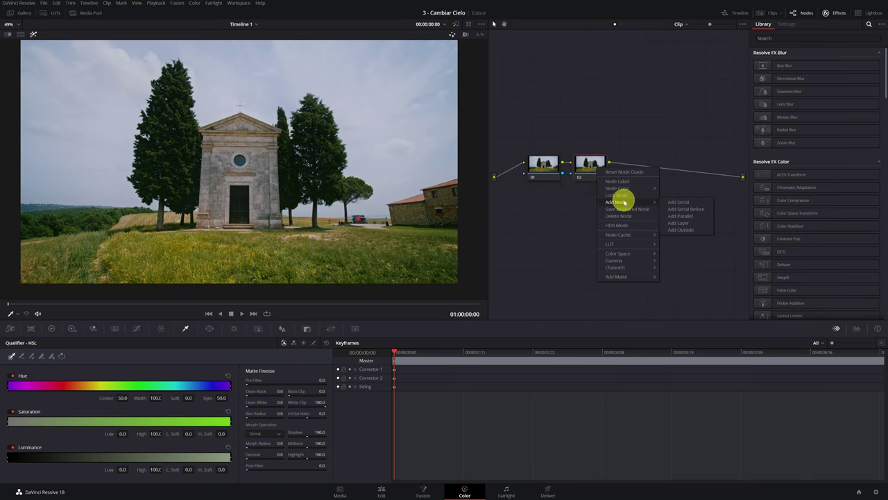
left_click(690, 224)
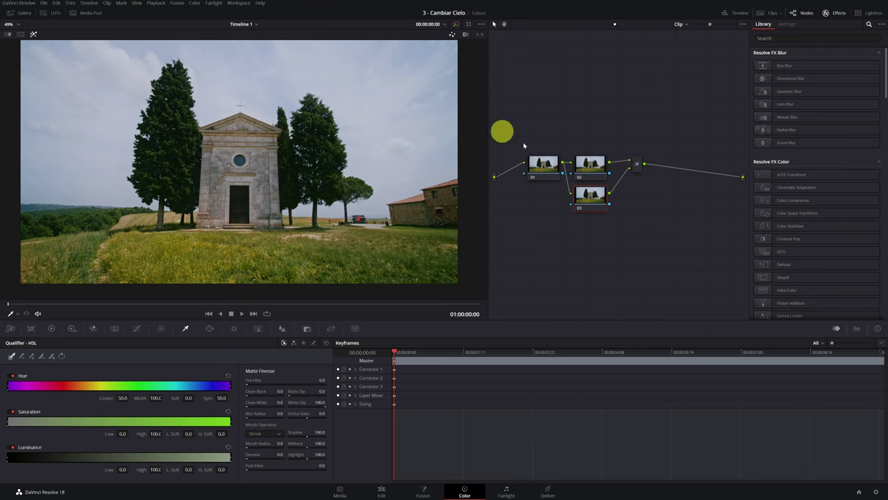
left_click(593, 167)
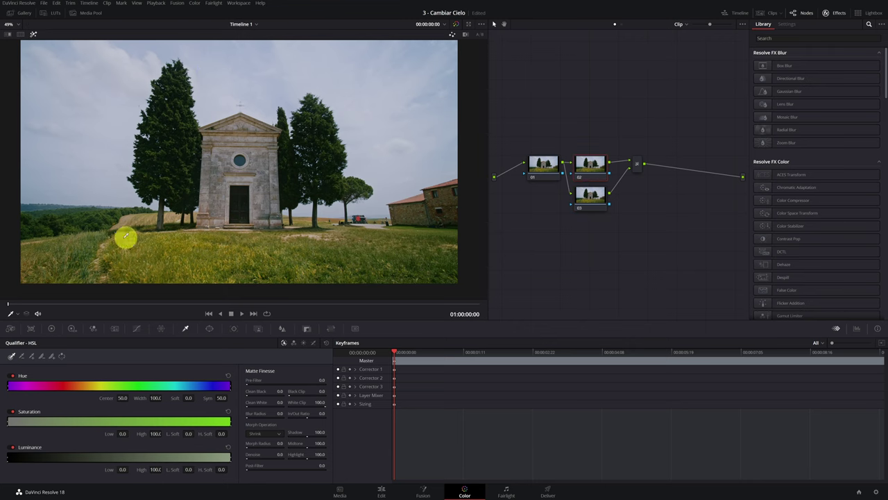
Select node 03, switch its qualifier to 3D, and set the viewer overlay to Qualifier.
left_click(587, 195)
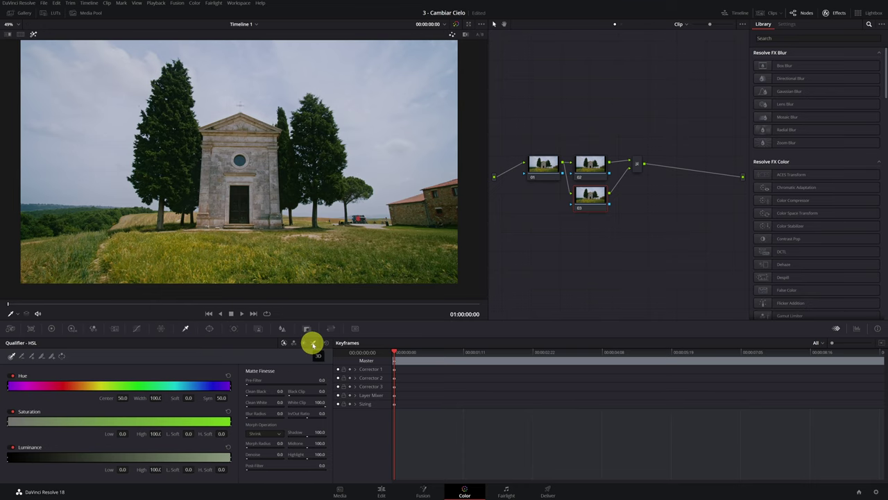
left_click(313, 345)
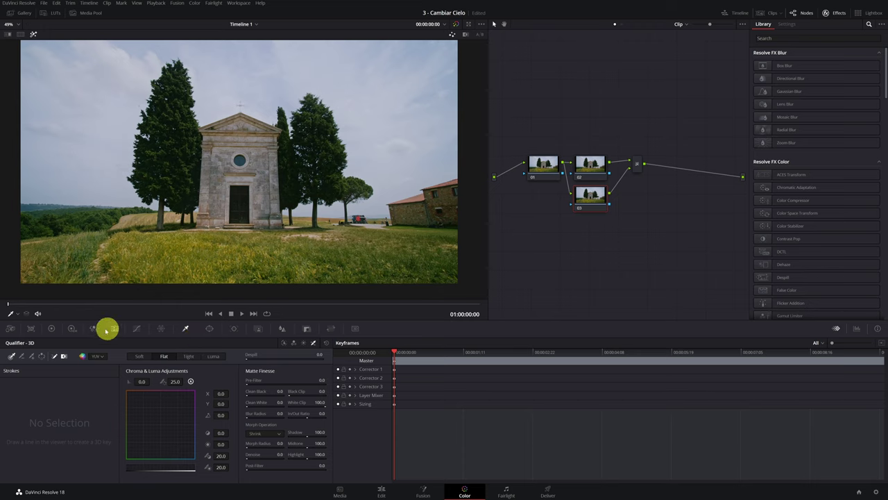
left_click(17, 315)
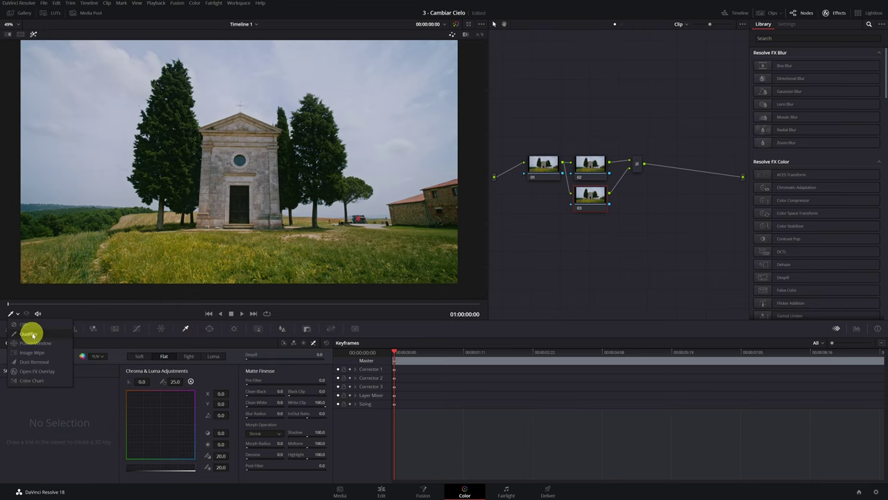
left_click(38, 334)
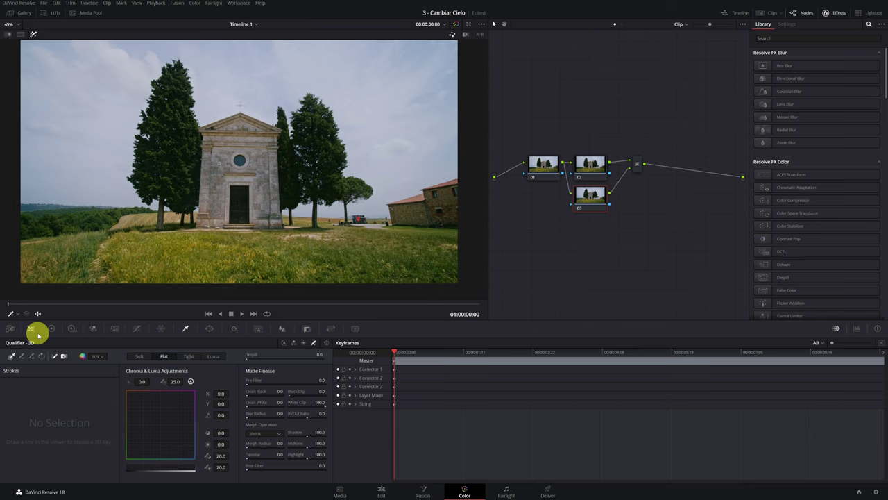
With highlight on, draw 3D qualifier strokes across the sky, set Clean White to 32.5, then turn highlight off.
left_click(33, 34)
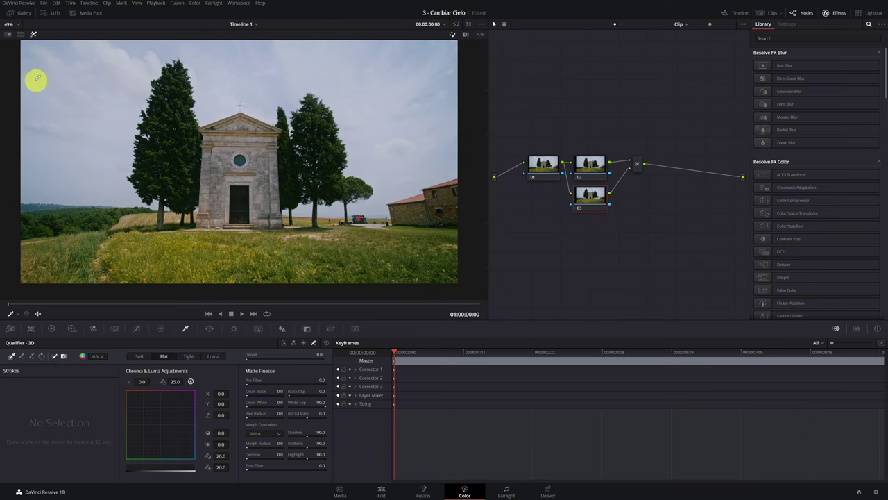
left_click_drag(43, 94, 60, 82)
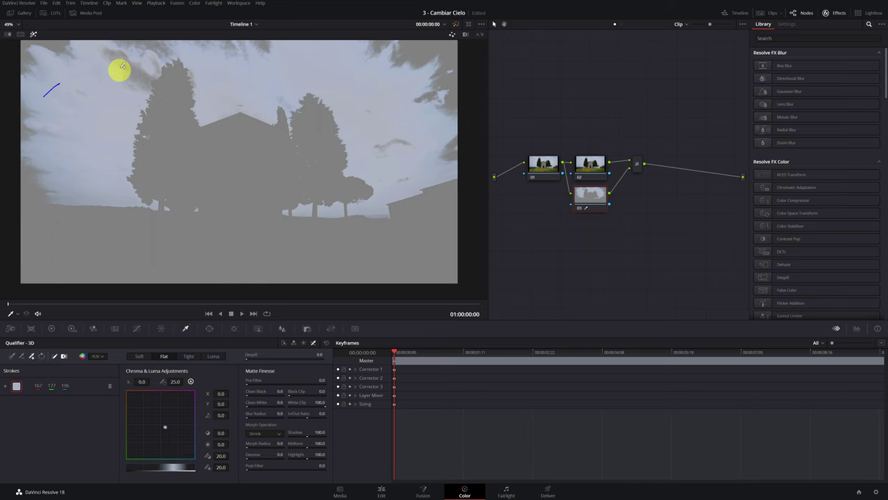
mouse_move(130, 70)
left_mouse_down()
mouse_move(150, 45)
mouse_move(29, 43)
left_mouse_up()
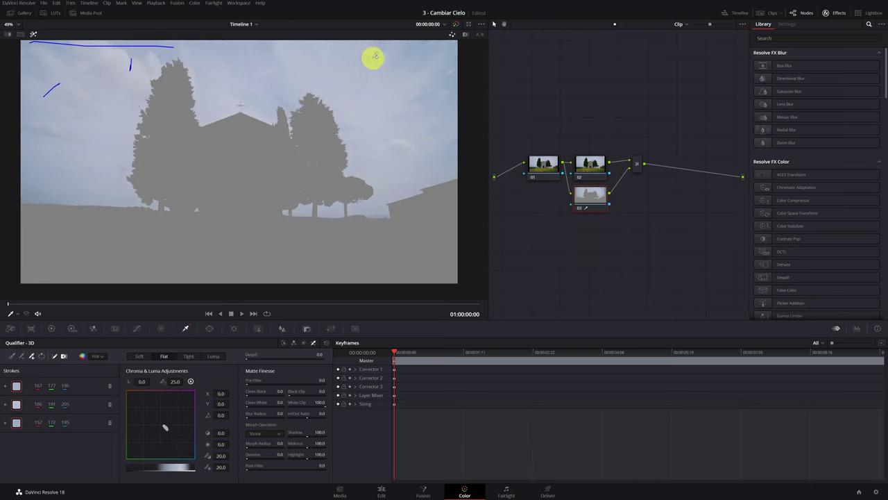
mouse_move(395, 48)
left_mouse_down()
mouse_move(432, 74)
mouse_move(420, 136)
left_mouse_up()
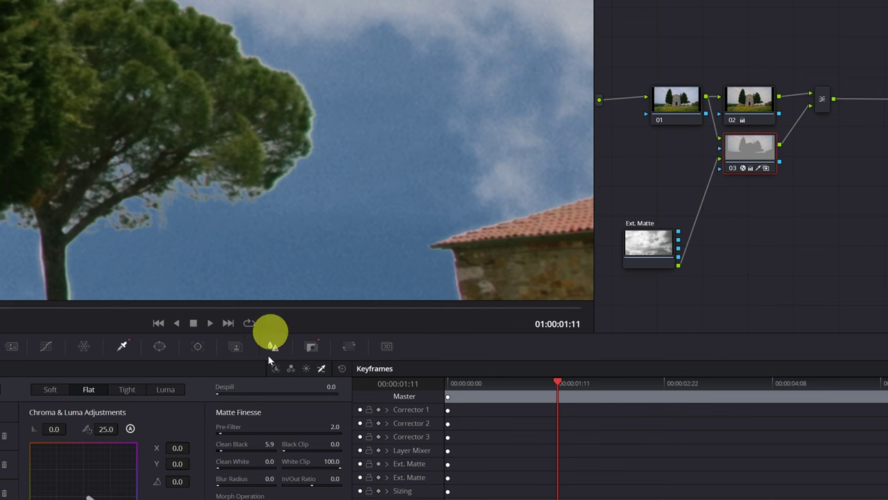
left_click_drag(219, 467, 399, 474)
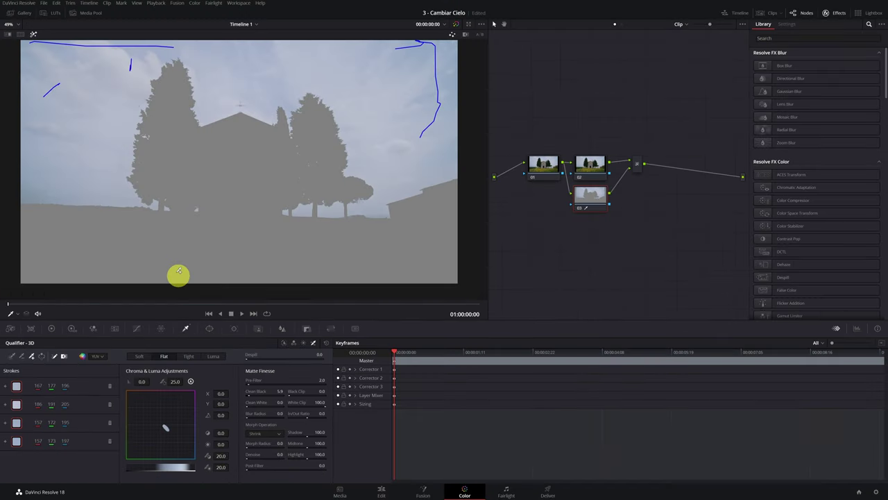
left_click(34, 34)
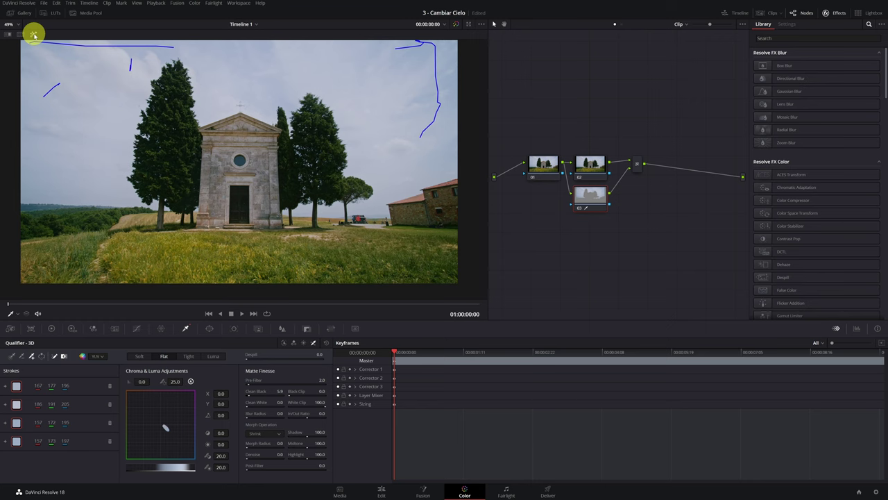
Drag the clouds clip from the Media Pool into the Node Editor as an External Matte node.
left_click(92, 14)
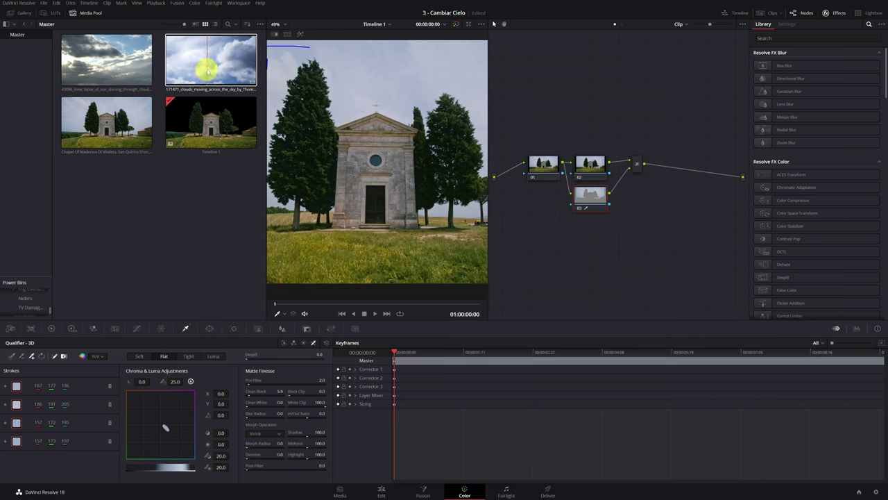
left_click_drag(208, 71, 540, 257)
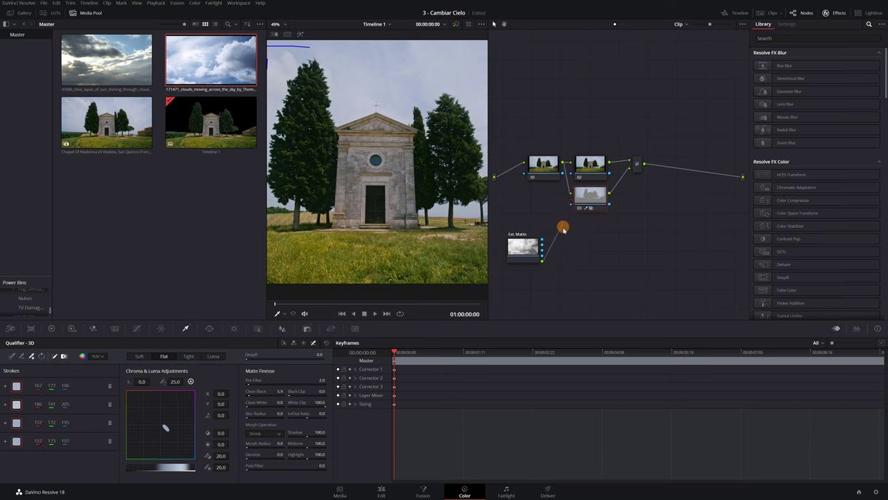
left_click_drag(563, 230, 554, 258)
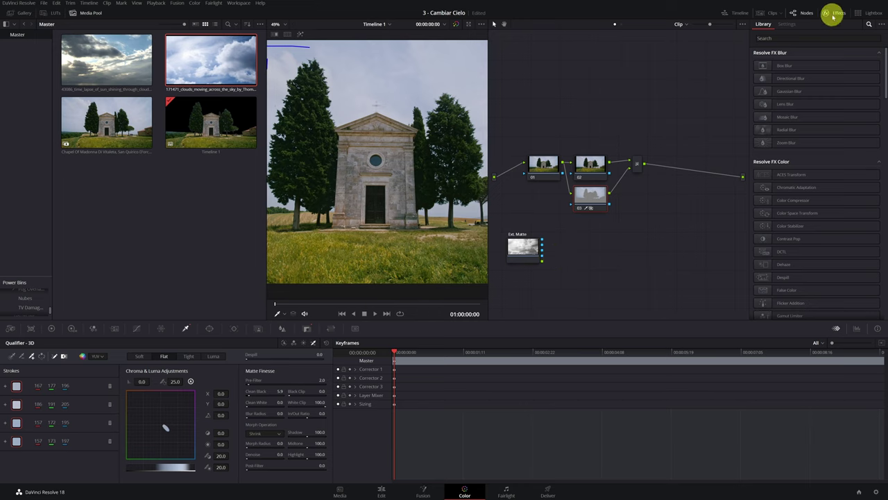
Search the Effects Library for 'match' and apply Match Move to node 03.
left_click(810, 37)
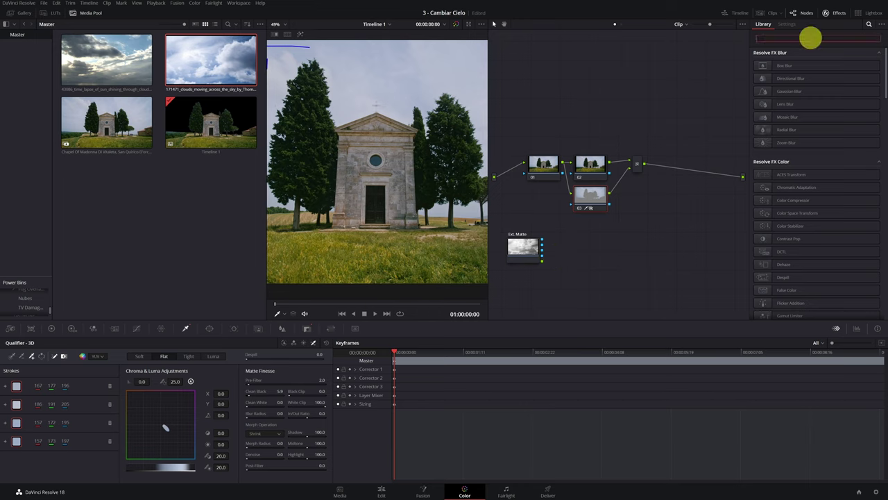
type("match")
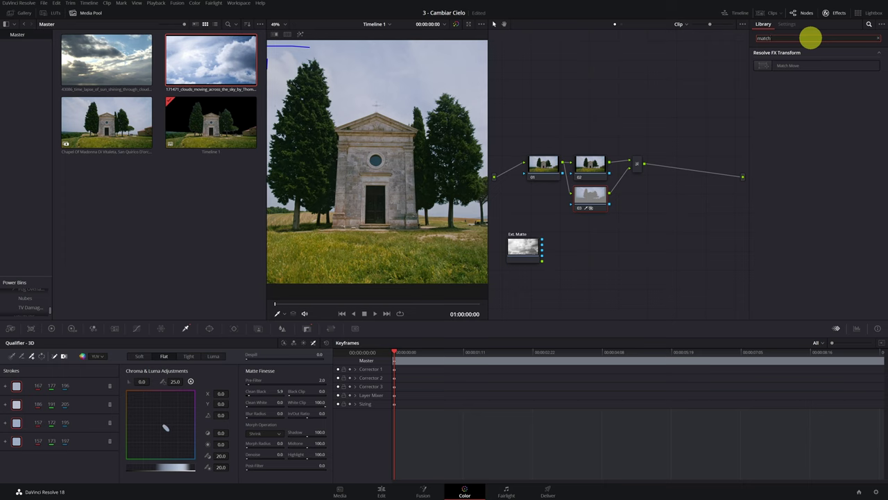
left_click_drag(802, 65, 590, 197)
Give node 03 an extra effect input and enable its effect alpha output.
right_click(589, 197)
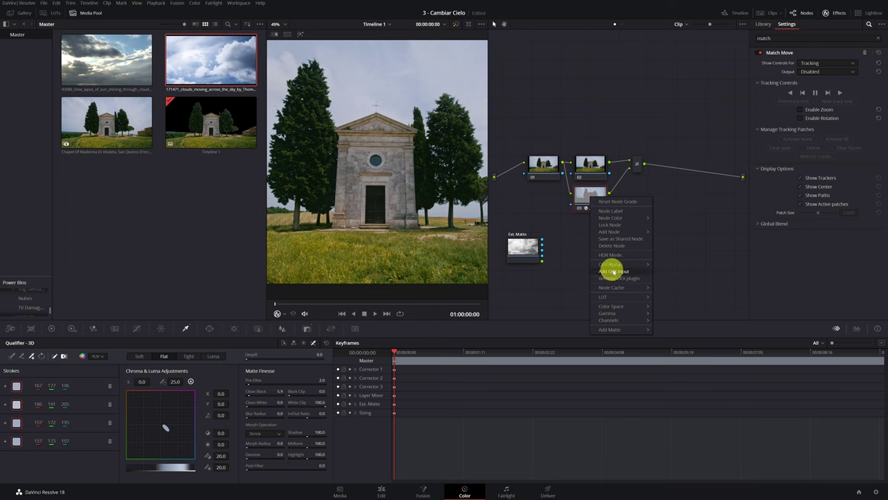
left_click(632, 272)
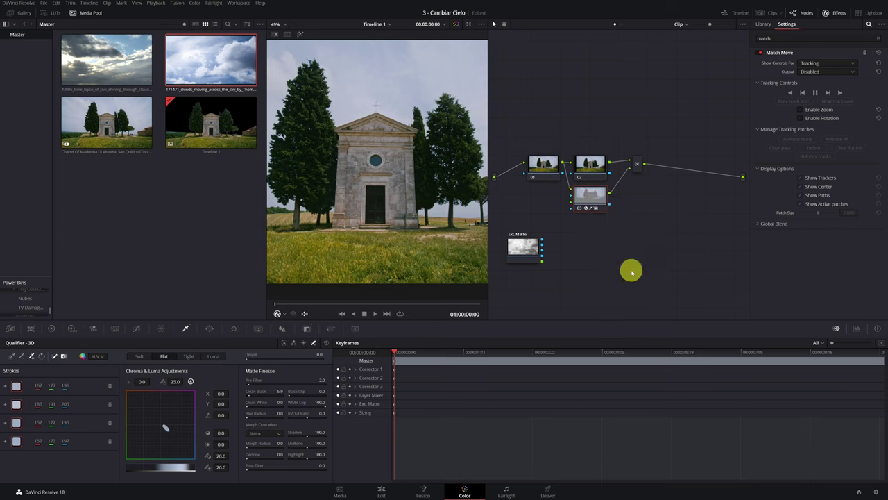
right_click(586, 198)
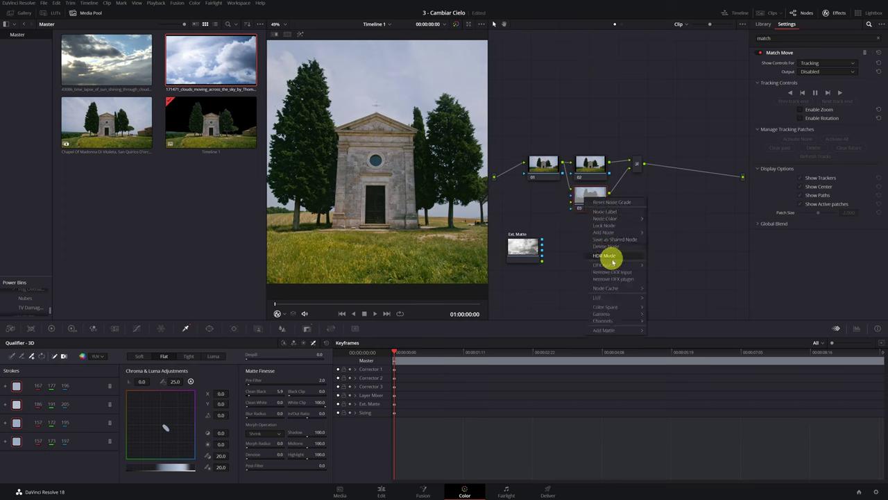
mouse_move(615, 265)
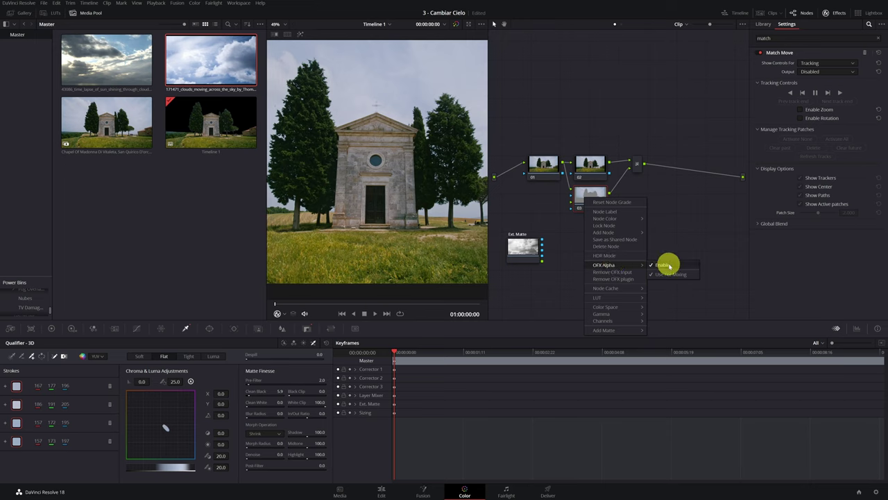
left_click(665, 265)
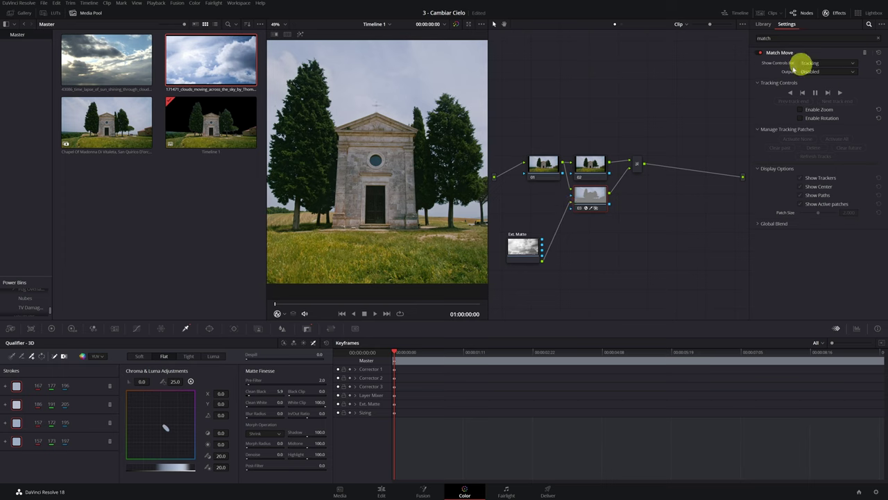
Switch Match Move's controls to Compositing and widen the viewer.
left_click(840, 63)
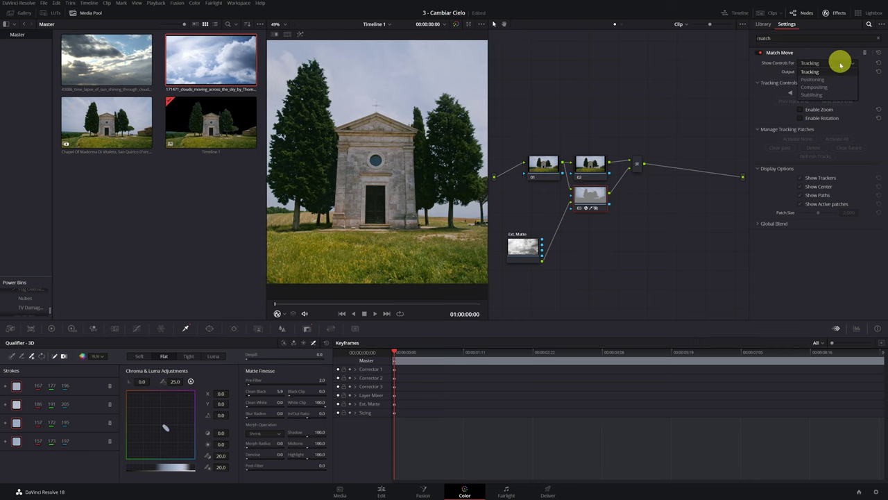
left_click(827, 89)
key("alt+f")
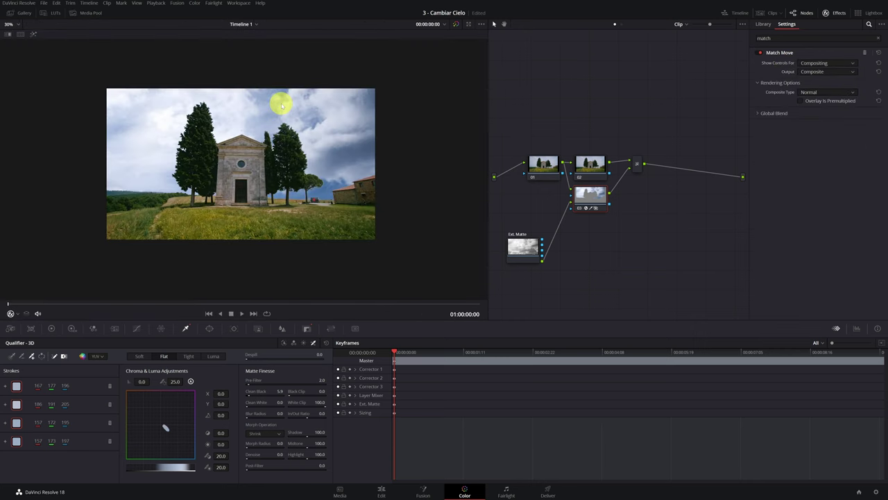
Toggle node 03 off and on to compare skies, then show Match Move's Positioning controls.
left_click(581, 208)
left_click(581, 208)
left_click(581, 208)
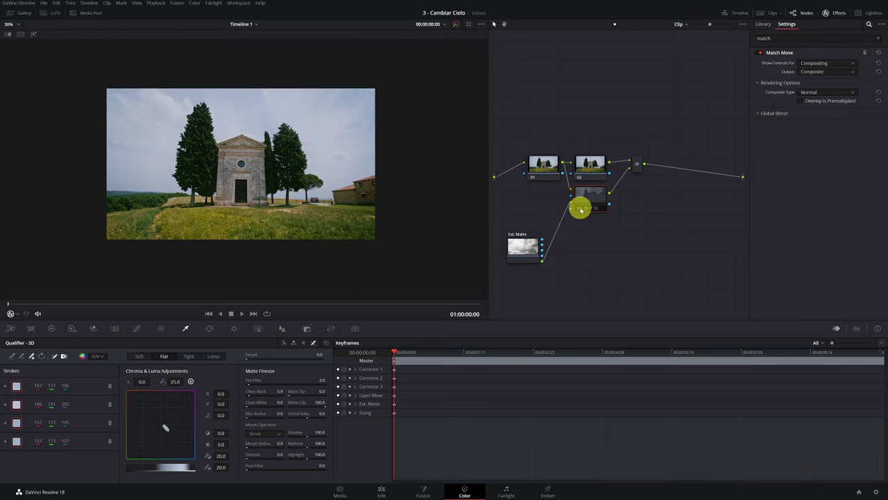
left_click(581, 208)
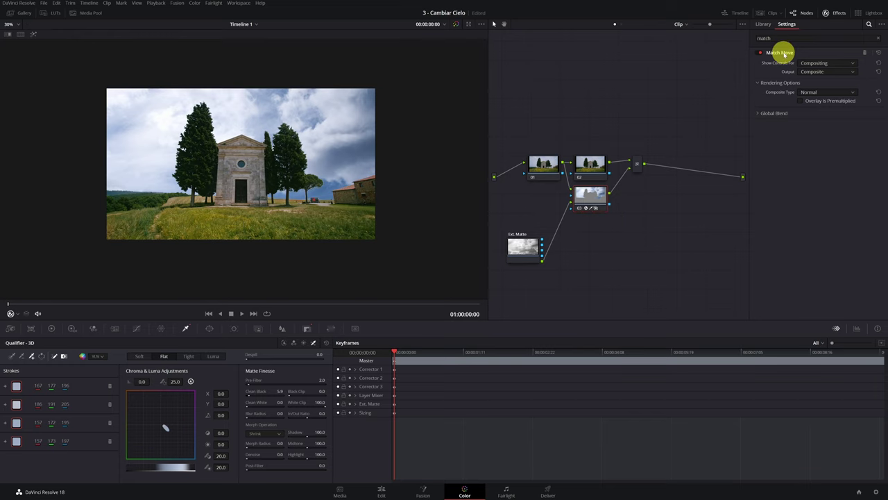
left_click(854, 62)
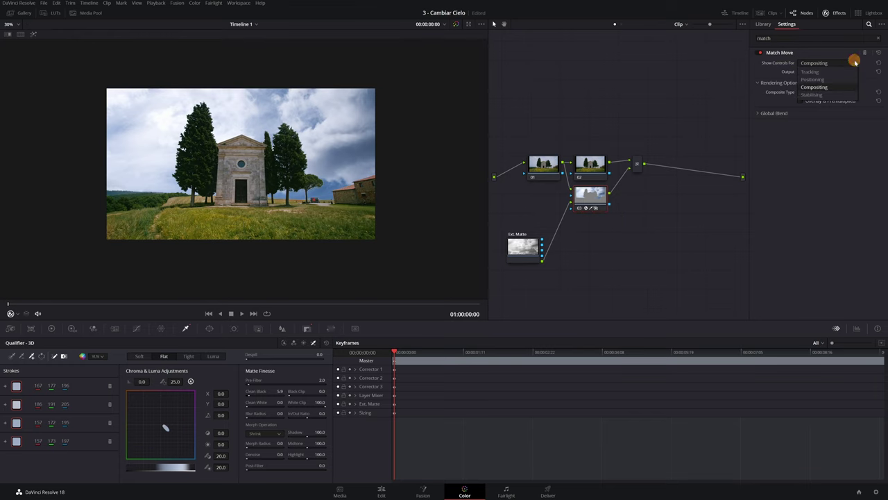
left_click(813, 79)
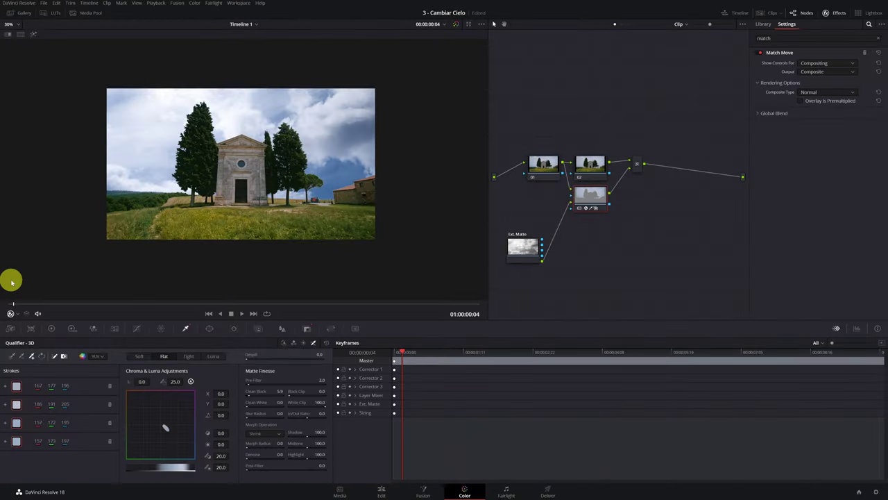
Show Match Move's Tracking controls with Output kept on Composite.
left_click(845, 64)
left_click(836, 71)
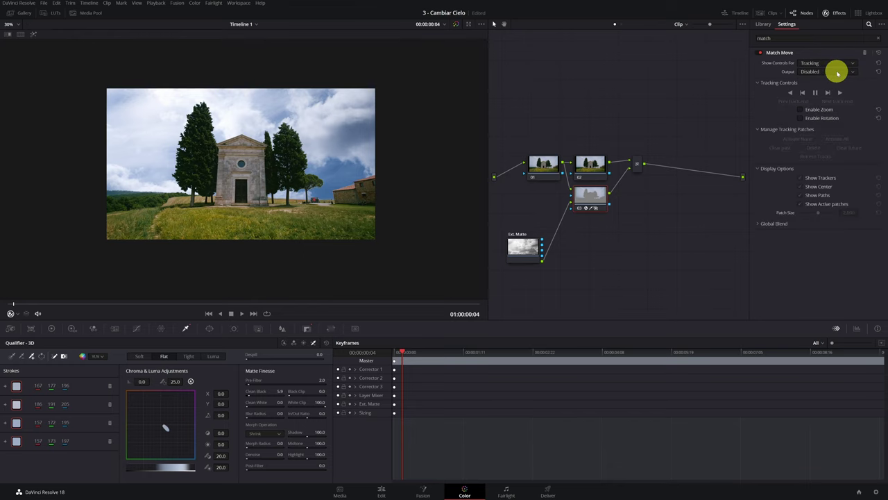
left_click(838, 72)
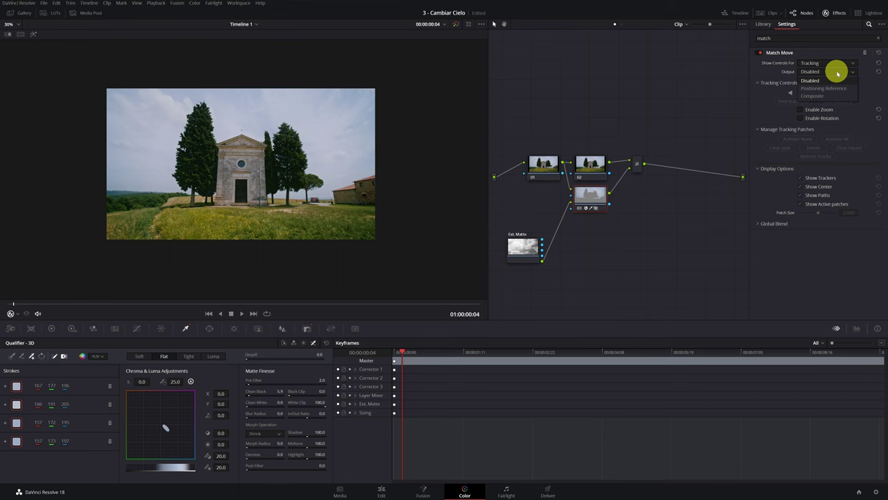
left_click(827, 97)
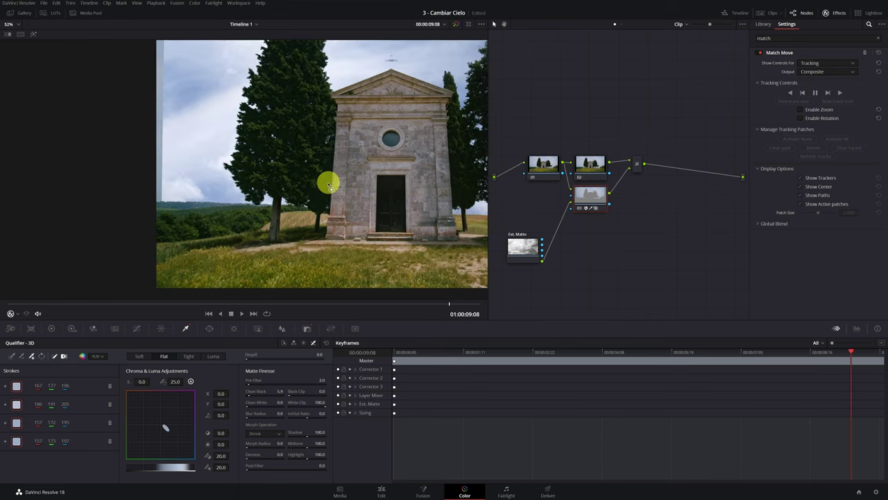
Place a small tracking patch on the treeline left of the chapel and return to the clip's start.
scroll(217, 208, "up", 3)
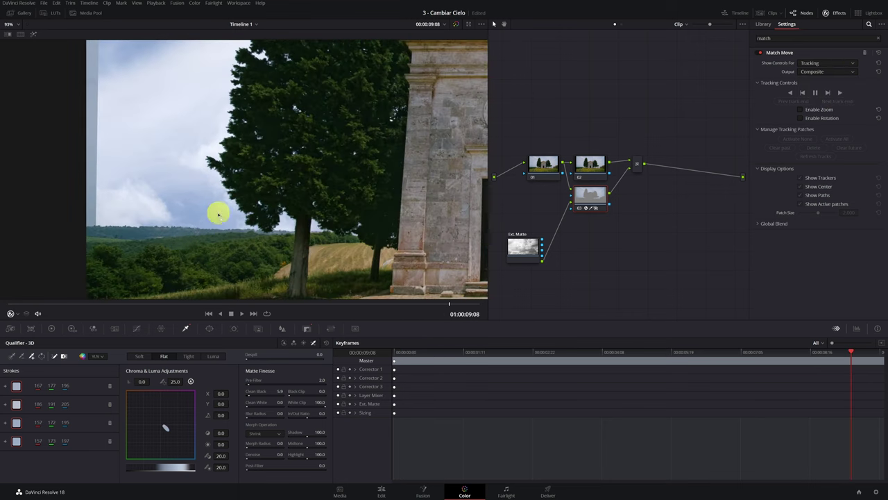
left_click(178, 238)
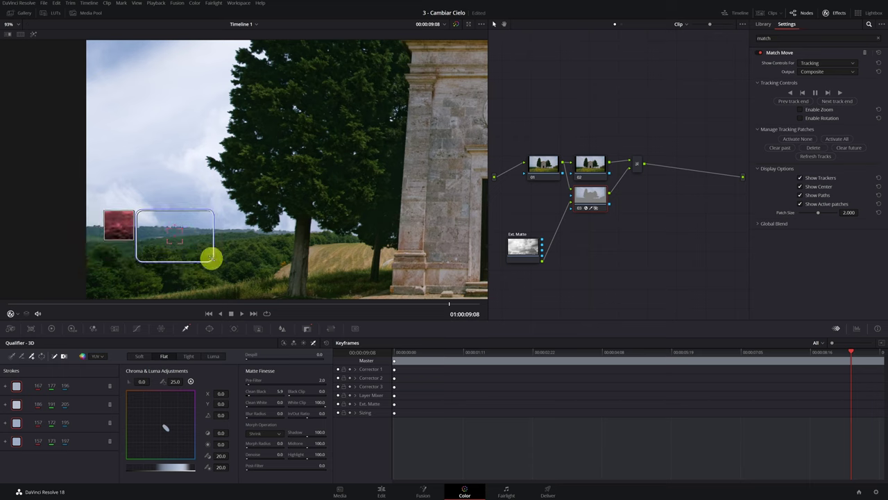
left_click_drag(210, 255, 190, 247)
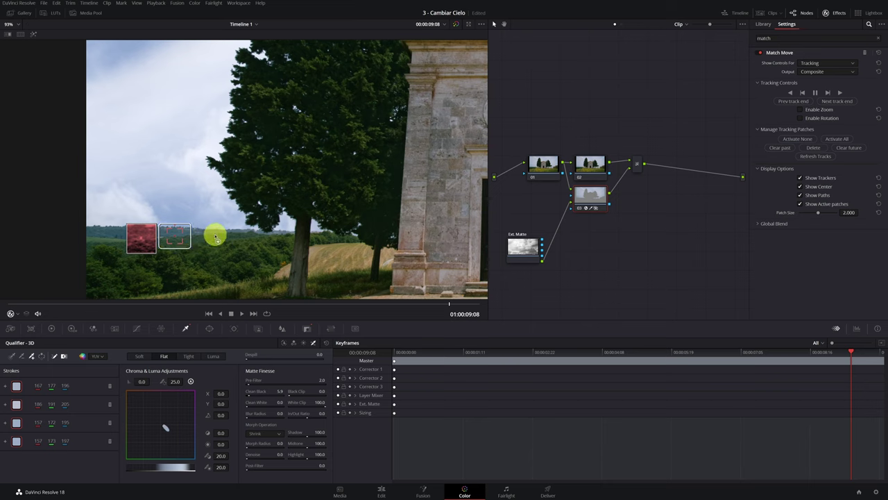
left_click_drag(176, 235, 174, 231)
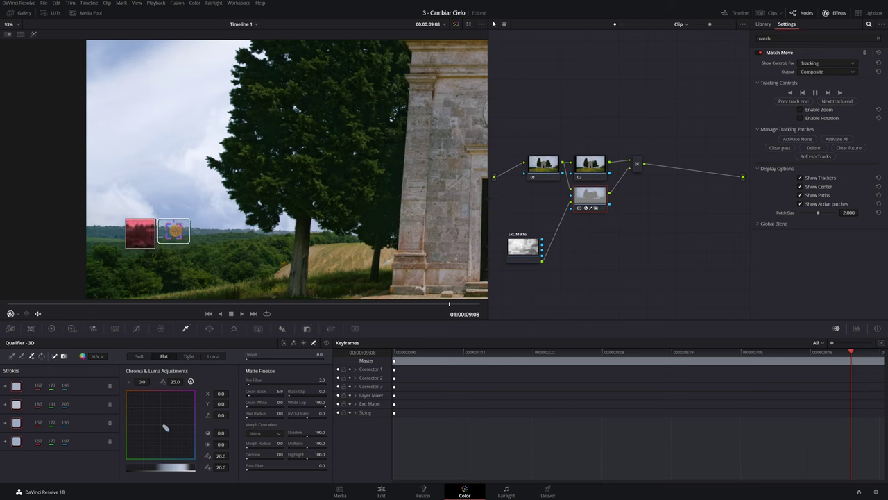
scroll(173, 231, "down", 6)
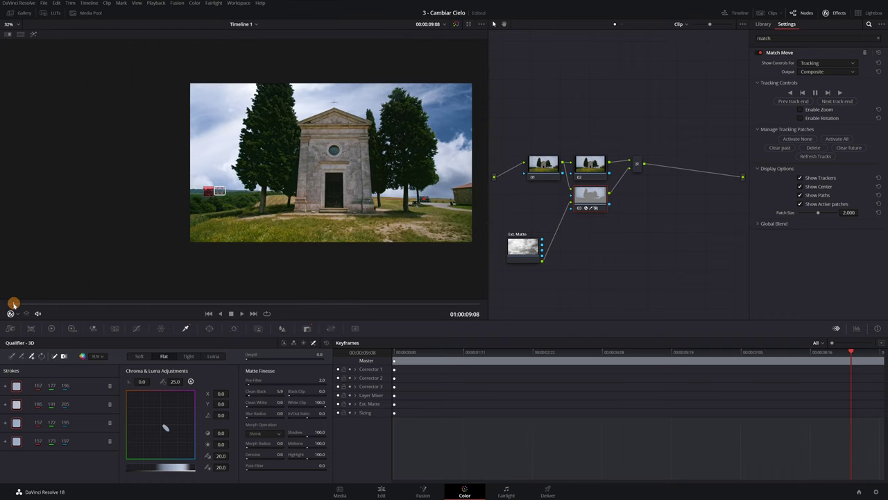
left_click_drag(13, 303, 5, 305)
scroll(217, 193, "up", 6)
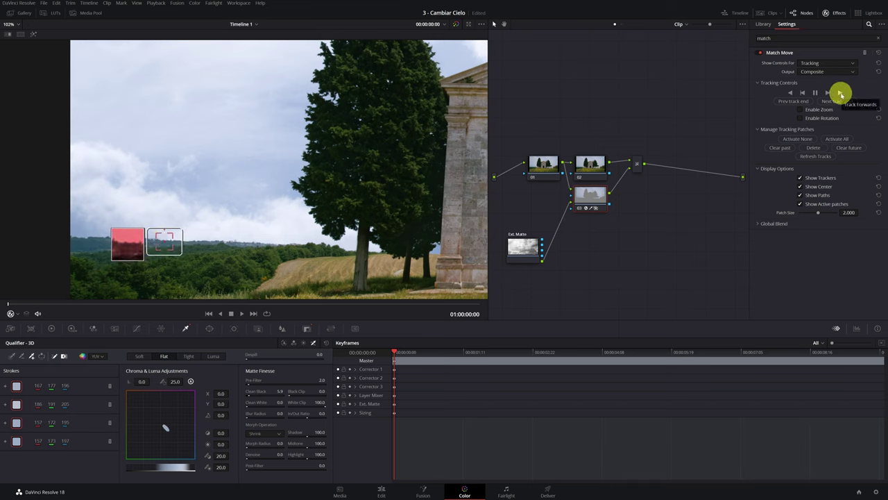
Track the patch forward to the clip's last frame, zoom the viewer out, and select node 02.
left_click(840, 94)
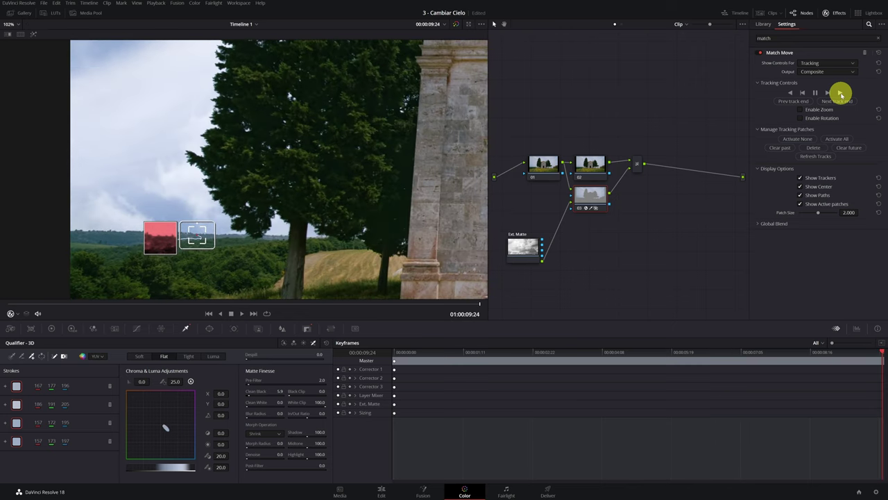
scroll(340, 170, "down", 5)
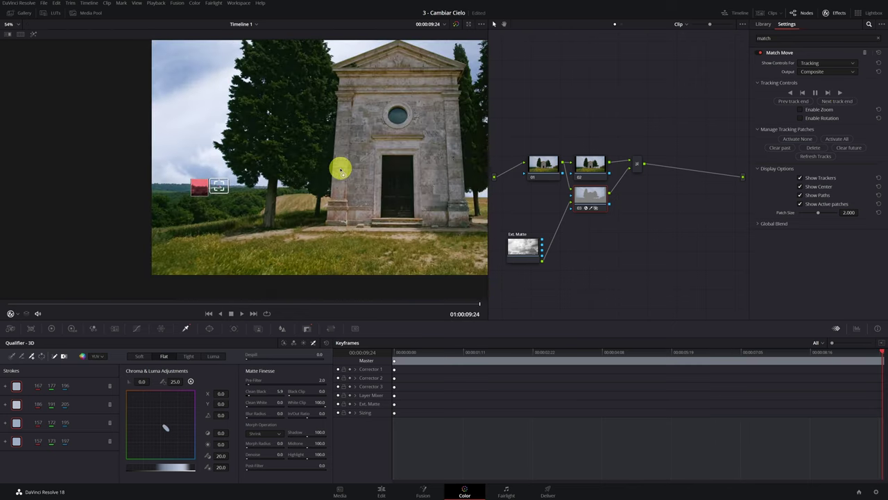
scroll(341, 171, "down", 2)
scroll(250, 182, "up", 1)
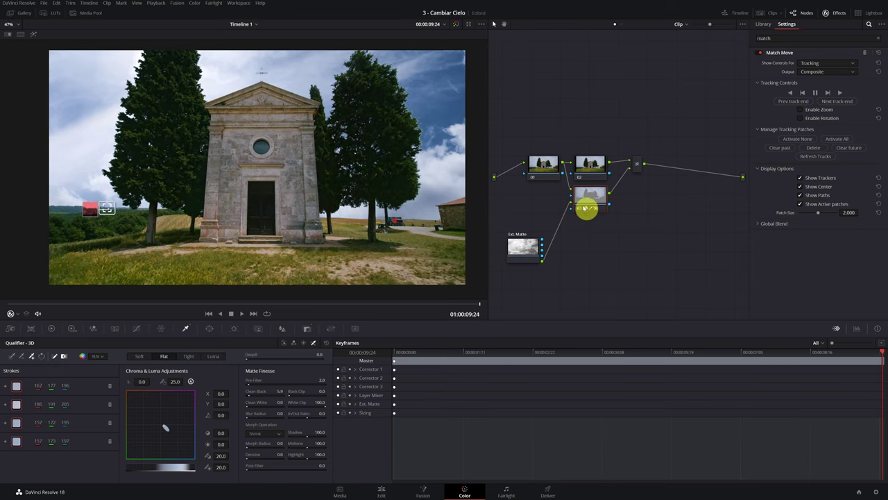
left_click(592, 163)
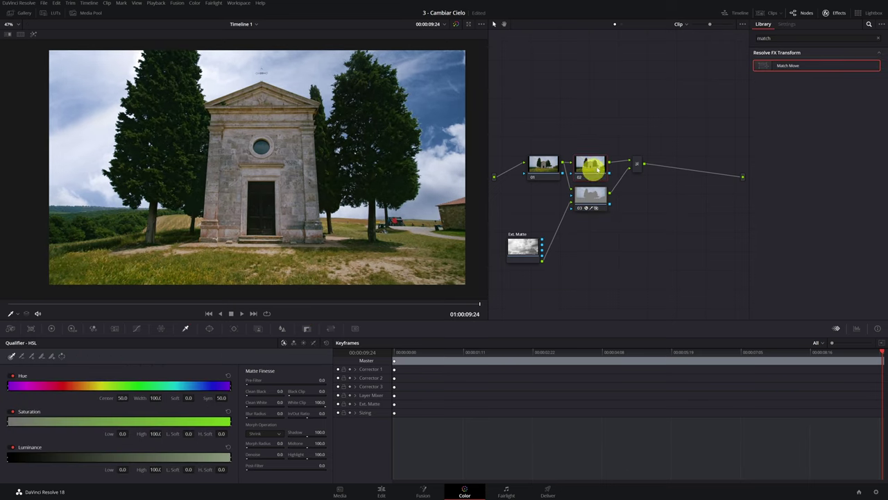
In the primary Color Wheels, drag node 02's Temp down to 600.
left_click(52, 328)
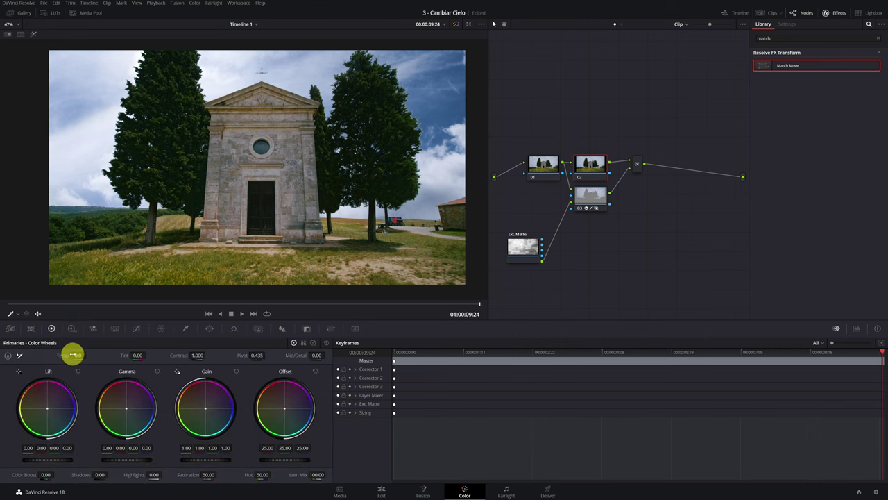
left_click_drag(223, 356, 182, 355)
scroll(174, 250, "down", 2)
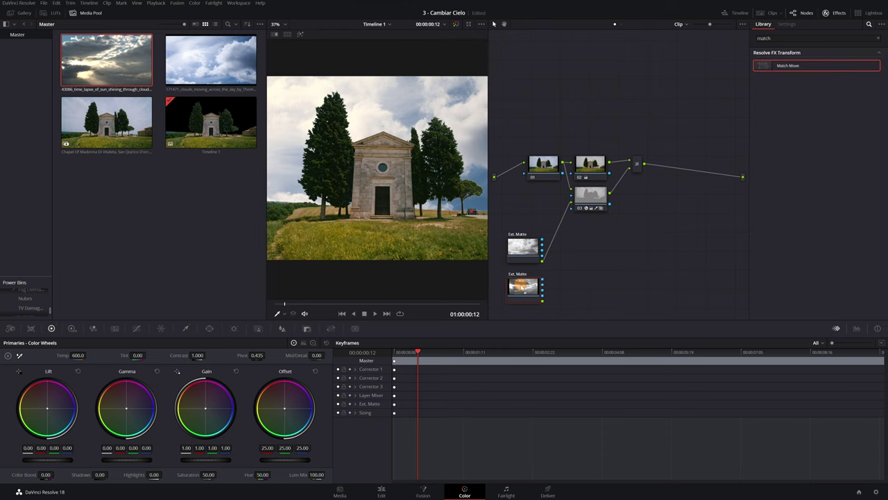
Delete the old cloudy-sky External Matte node.
key("Delete")
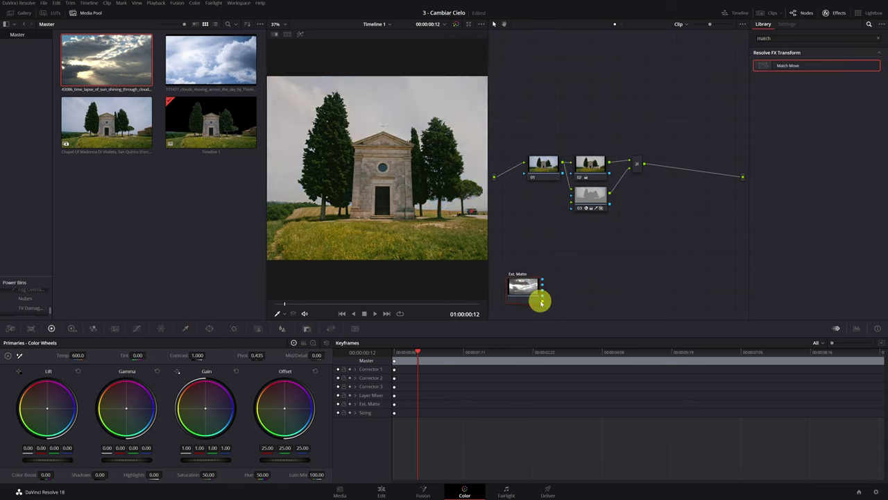